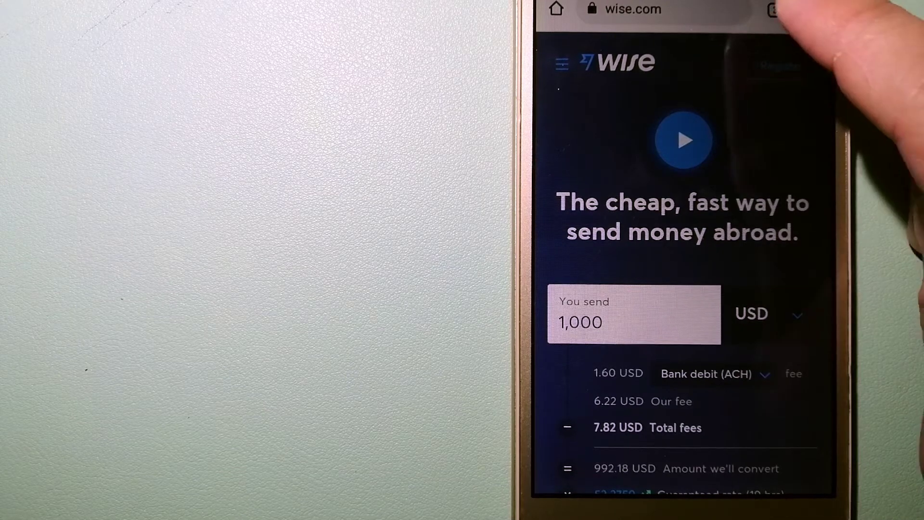
pyautogui.click(775, 9)
# - Switch from the Wise quote to the Skrill homepage tab
pyautogui.click(787, 174)
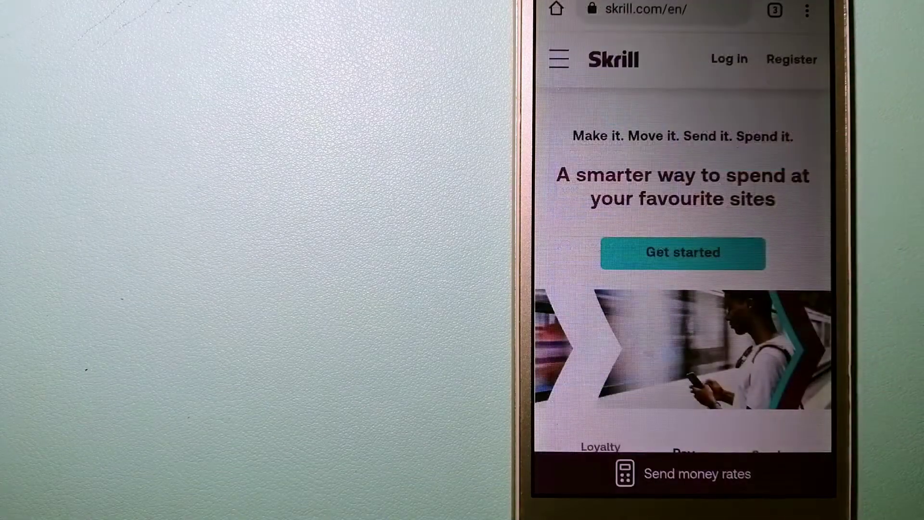